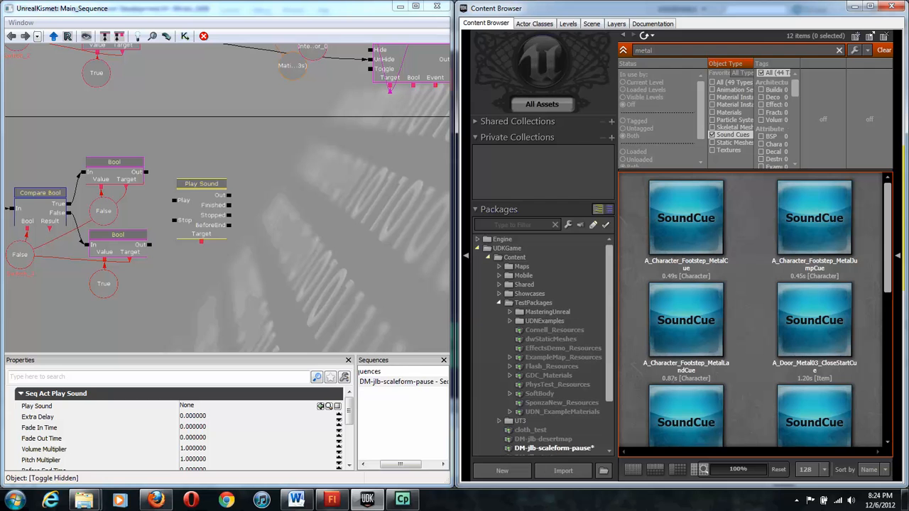
- Assign the sound cue A_Door_Metal03_OpenStopCue to the Play Sound action
scroll(781, 299, down, 1)
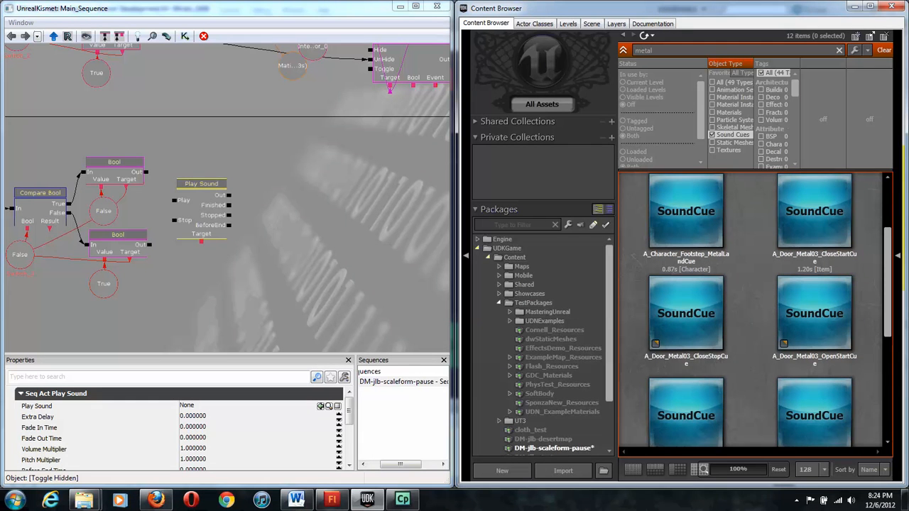
scroll(760, 304, down, 1)
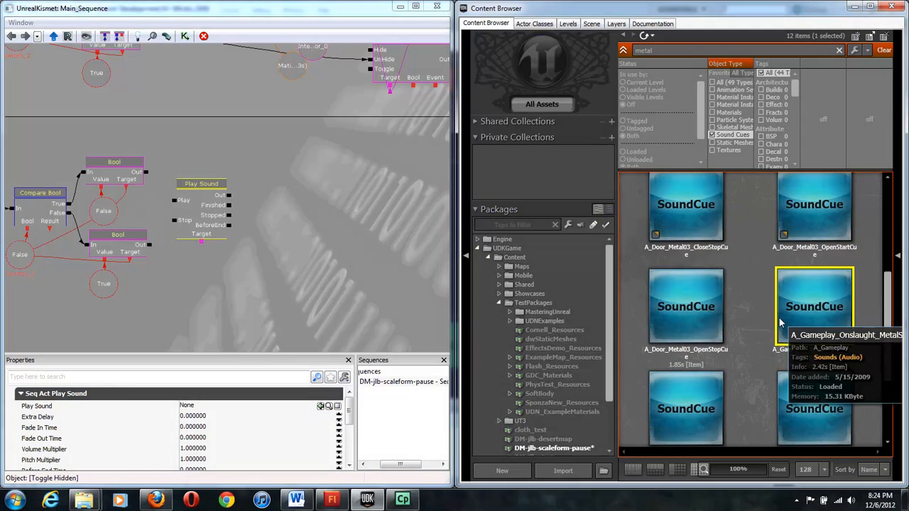
scroll(781, 334, down, 1)
scroll(777, 413, down, 1)
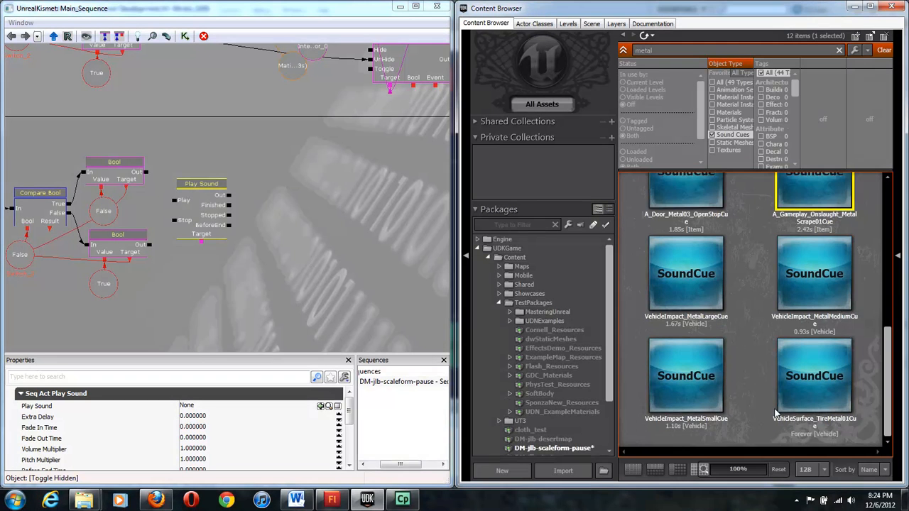
scroll(774, 411, up, 1)
scroll(775, 408, up, 3)
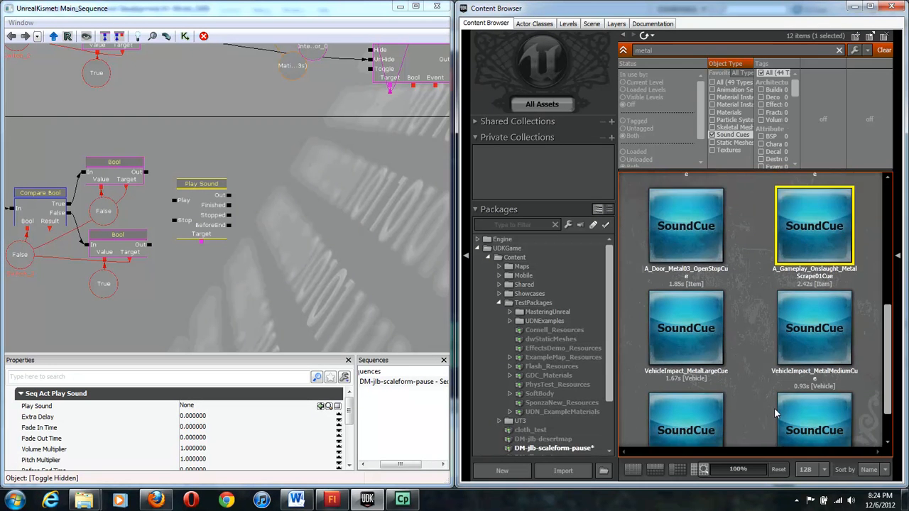
click(714, 306)
scroll(746, 341, up, 1)
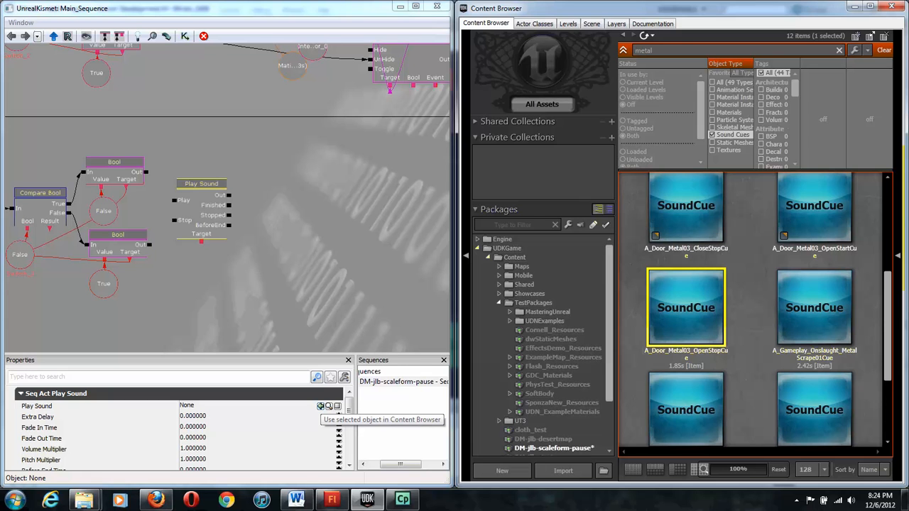
click(320, 406)
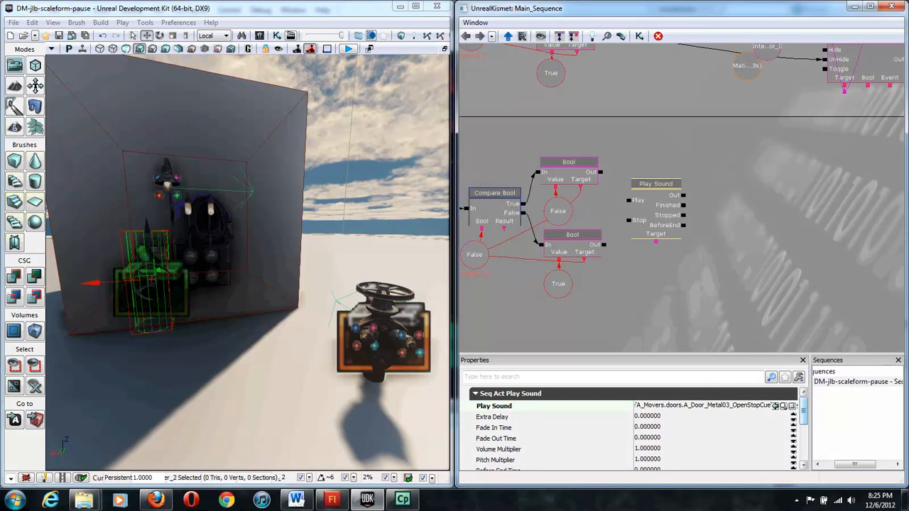
- Connect the output of the Bool action on the True branch to the Play input of Play Sound
drag(600, 172, 629, 200)
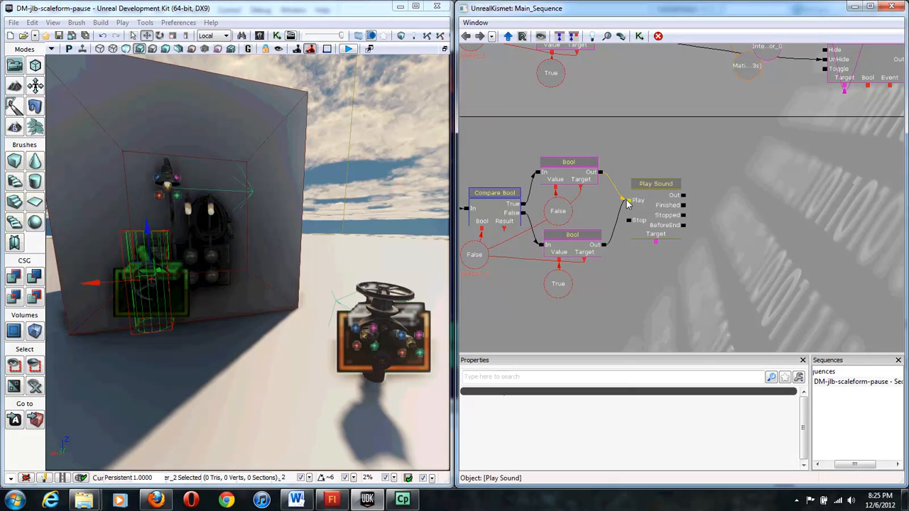
drag(769, 187, 715, 194)
scroll(712, 194, down, 2)
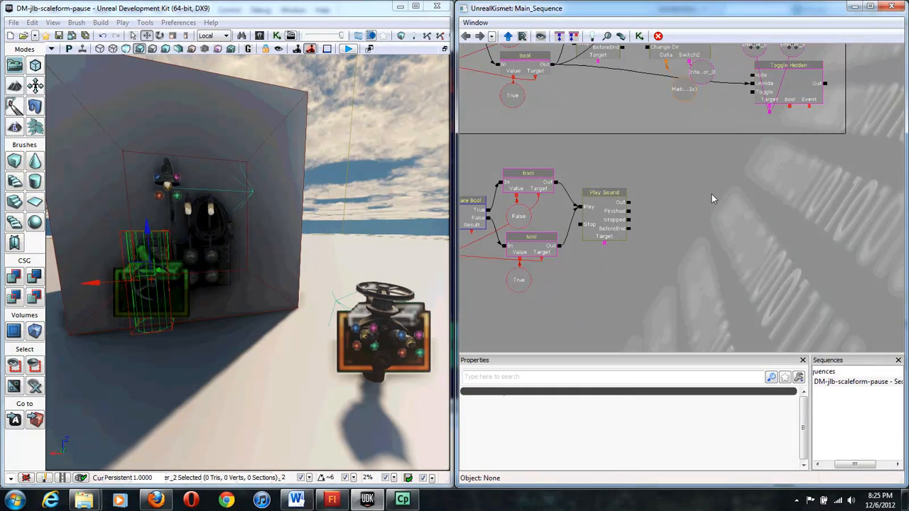
scroll(696, 201, up, 2)
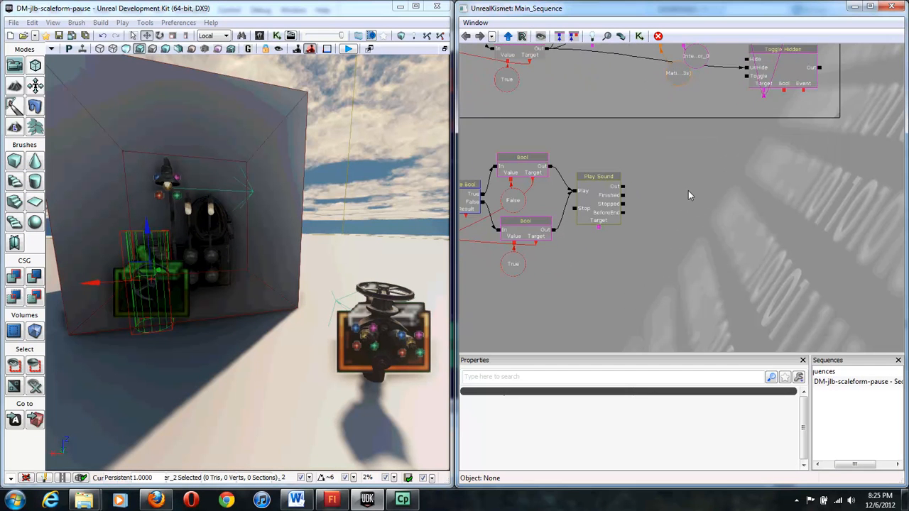
scroll(688, 191, up, 1)
- Select the wheel on the wall-side switch box, create a Matinee beside Play Sound and open it in the Matinee editor
right_drag(249, 263, 208, 277)
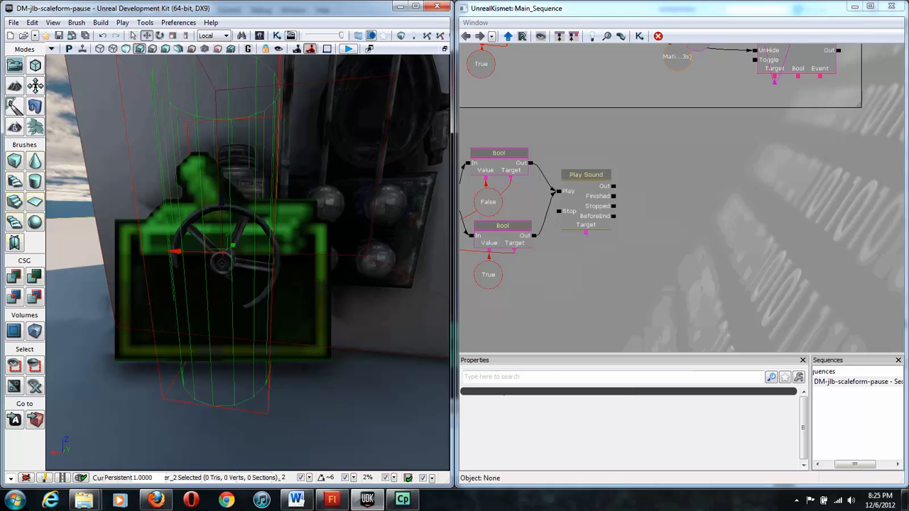
click(250, 265)
scroll(250, 265, down, 4)
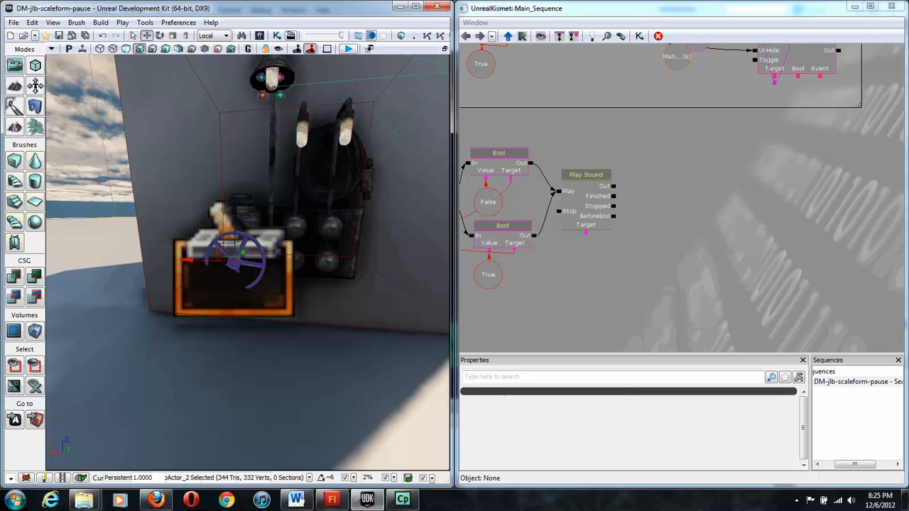
right_click(649, 158)
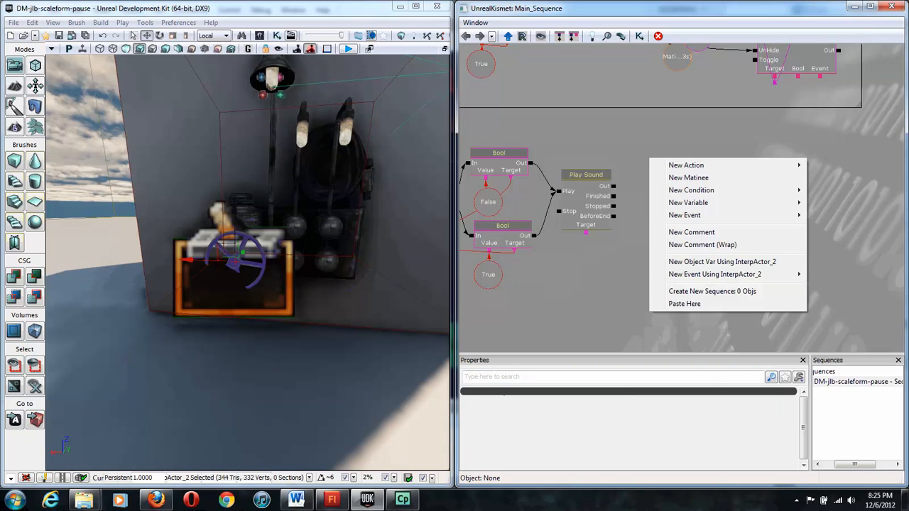
click(688, 177)
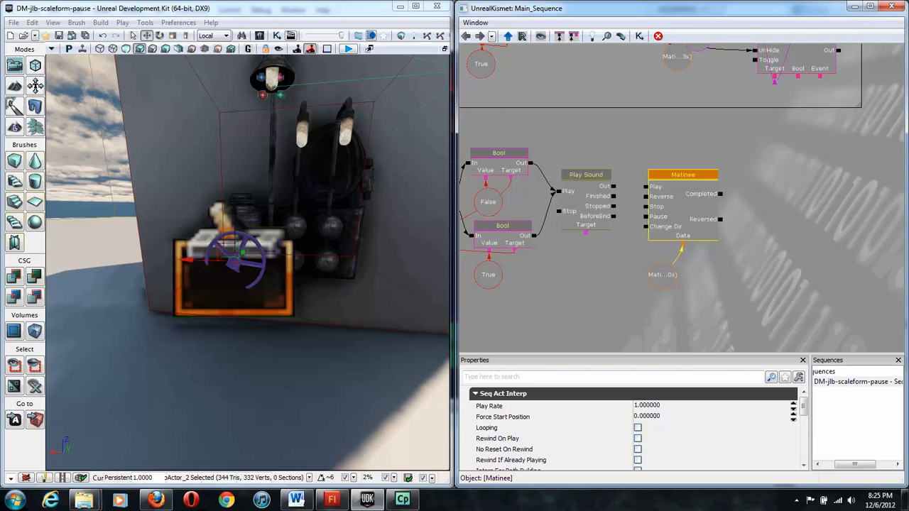
double_click(685, 178)
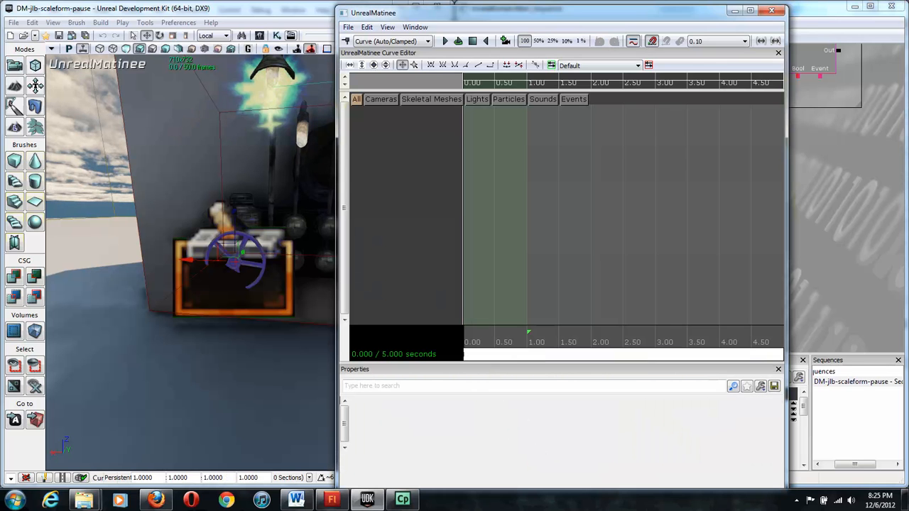
key(super+Right)
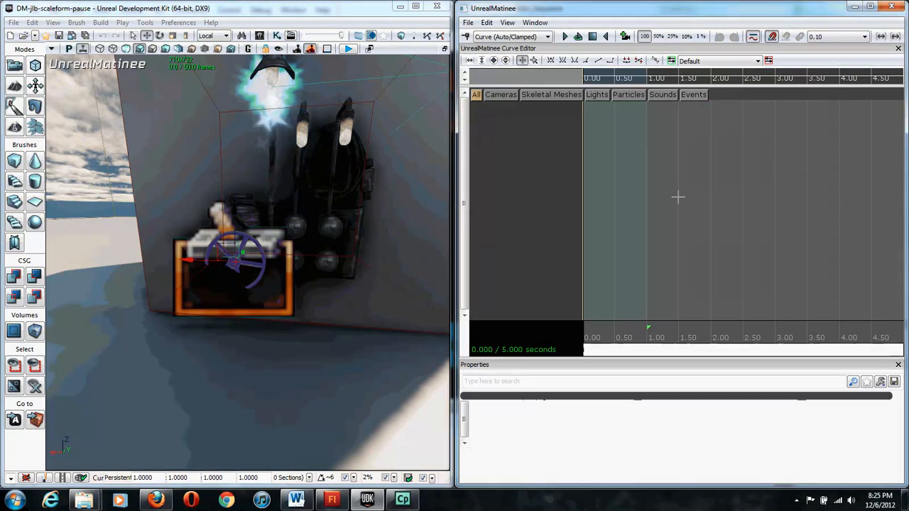
- Shorten the Matinee sequence and its loop section to 0.4 seconds
scroll(540, 215, down, 3)
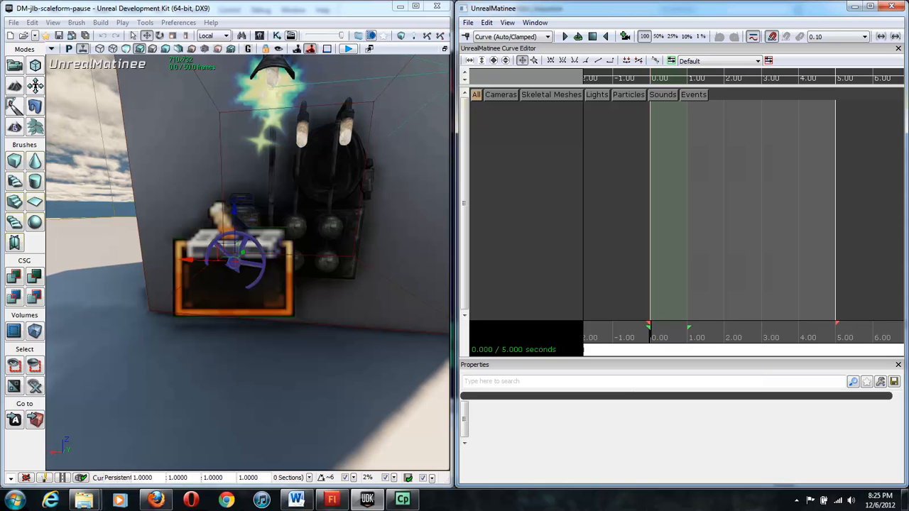
drag(837, 326, 666, 325)
scroll(646, 320, up, 5)
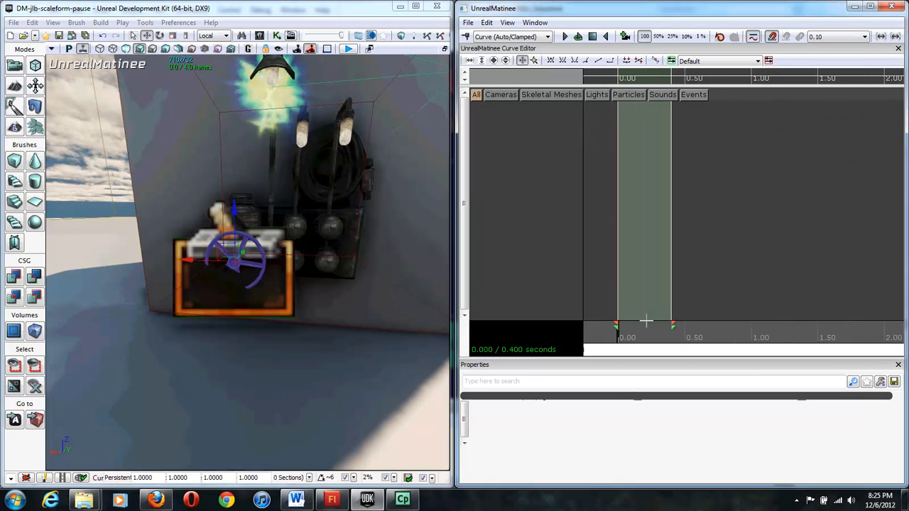
drag(716, 282, 693, 284)
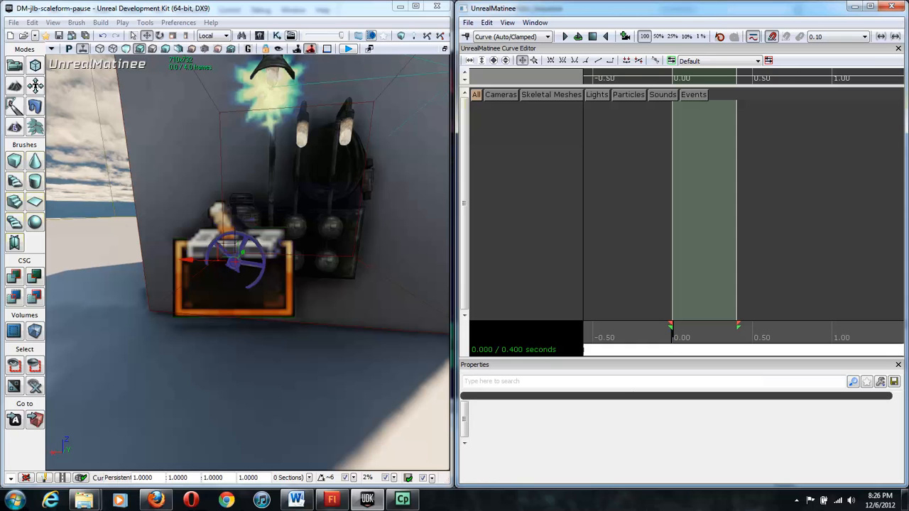
- Add an empty group named switch3 for the selected wheel and give it a Movement track
right_click(536, 106)
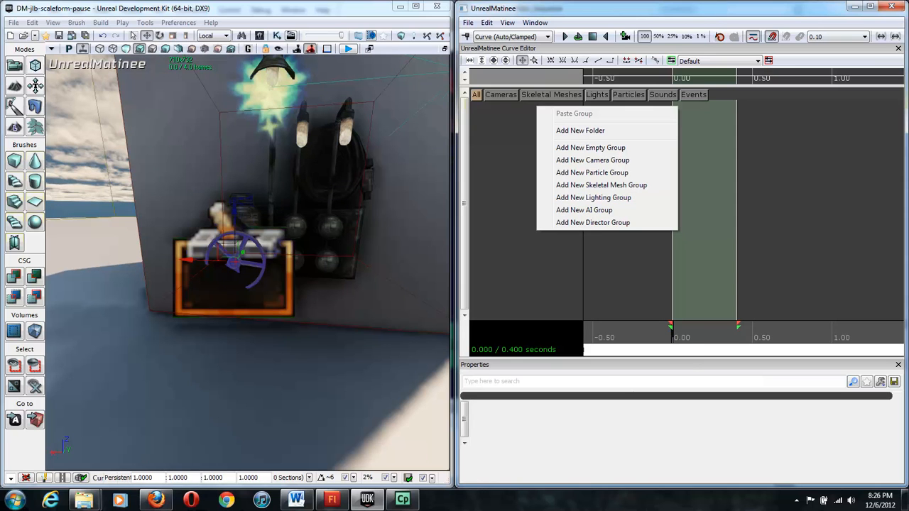
click(590, 148)
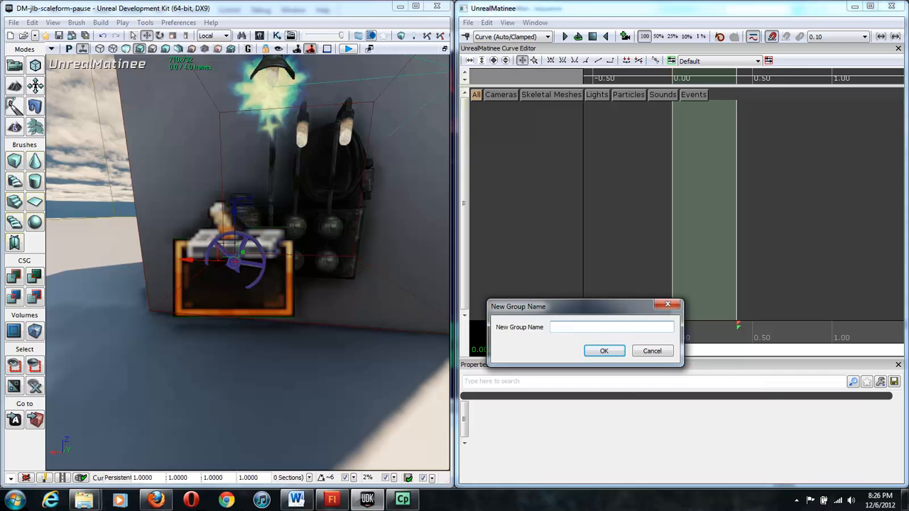
text(switch3)
key(Return)
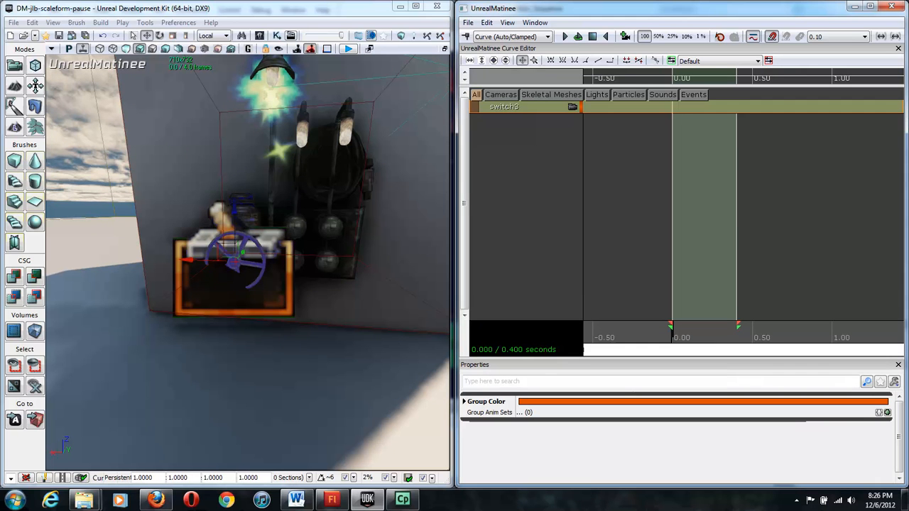
right_click(546, 106)
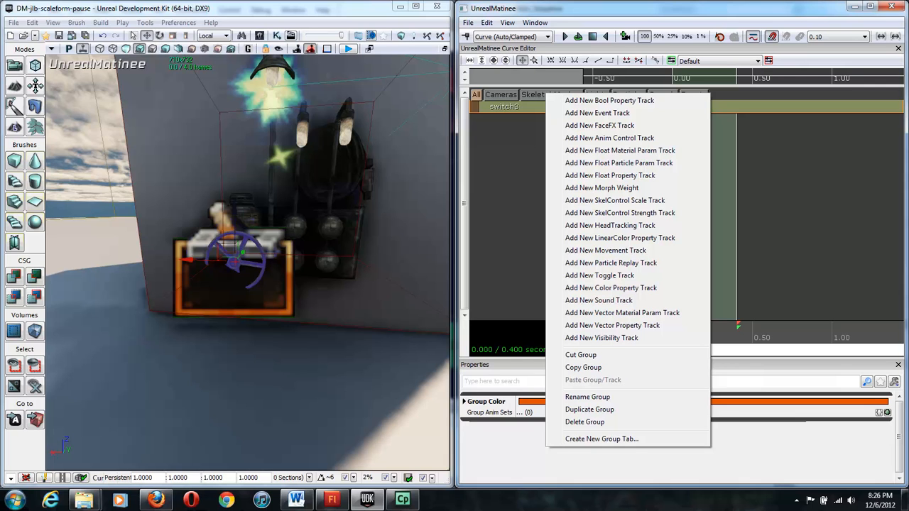
click(605, 250)
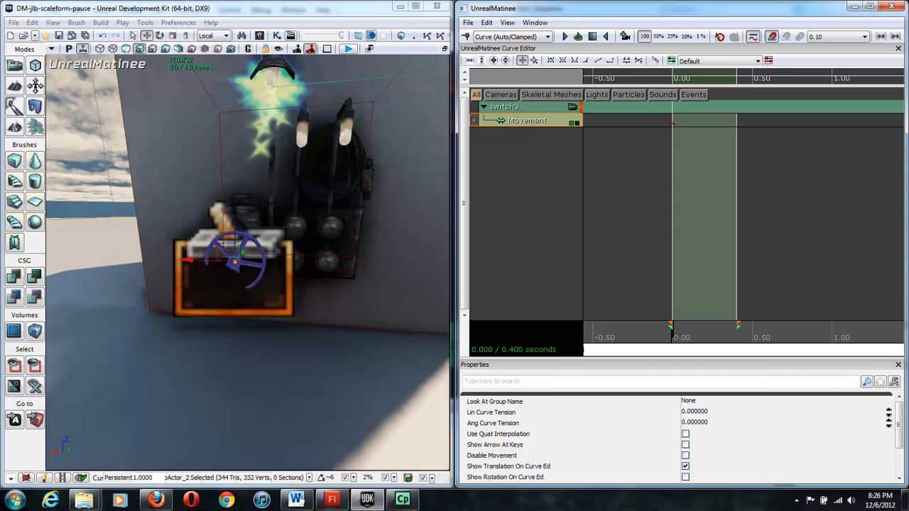
- Set Movement keys at 0 and 0.1 seconds, and rotate the wheel clockwise in its own plane at the 0.1-second key
key(Return)
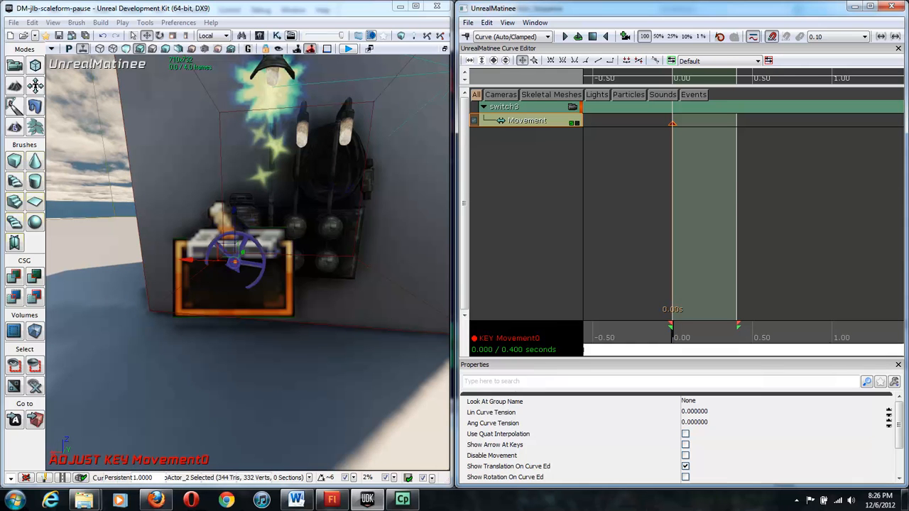
click(682, 339)
drag(683, 341, 695, 342)
key(Return)
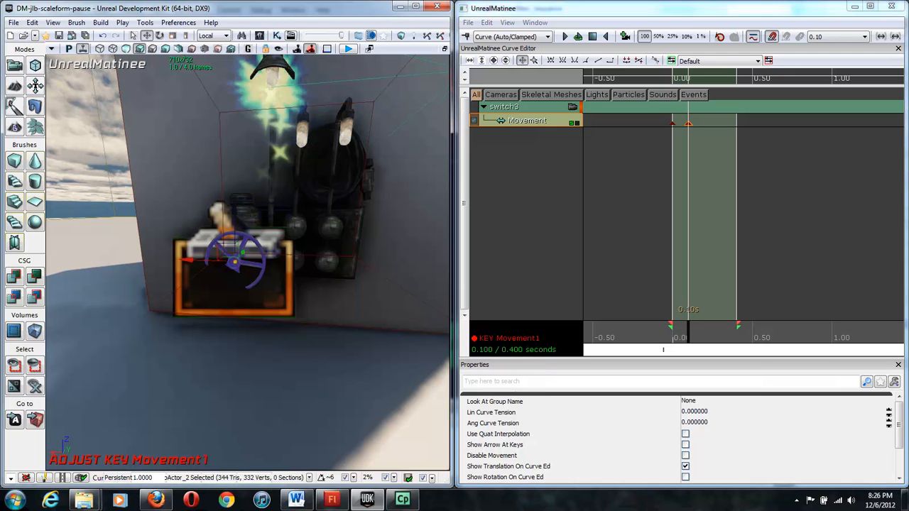
key(space)
drag(279, 219, 292, 238)
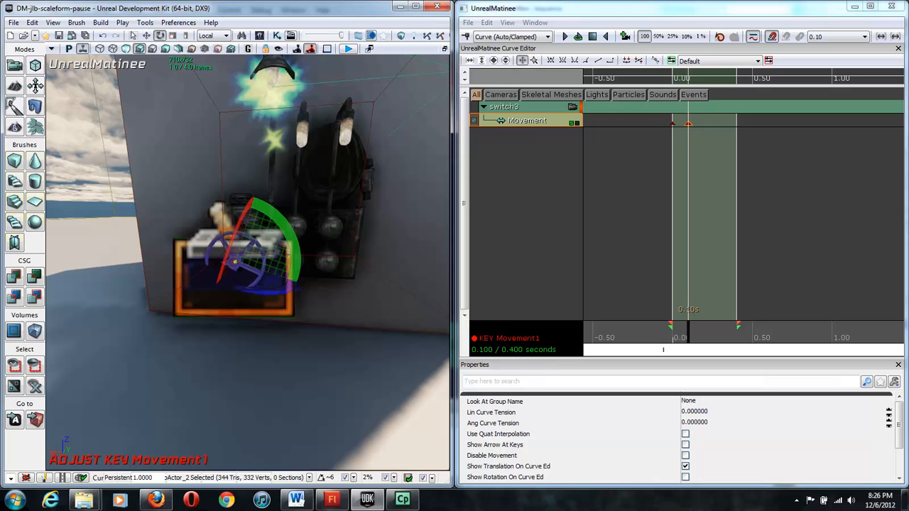
- Add a Movement key at 0.2 seconds and rotate the wheel further clockwise
click(703, 336)
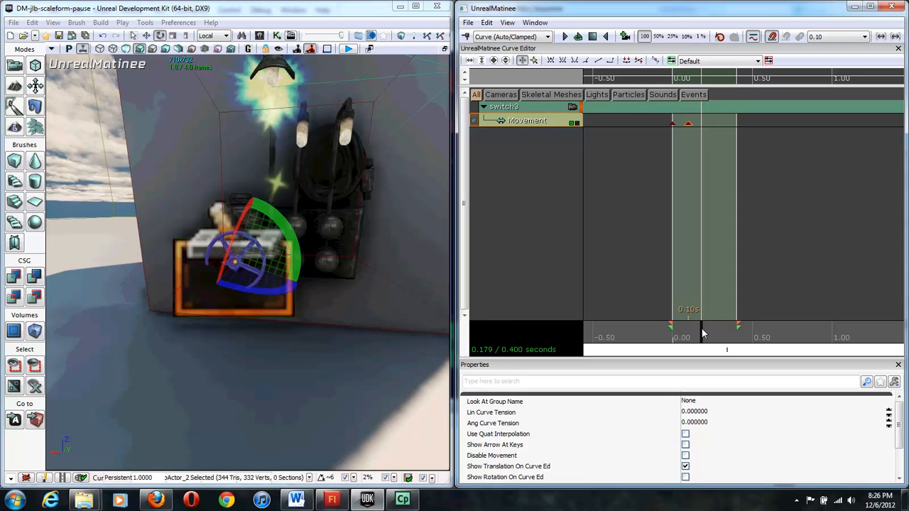
drag(703, 337, 705, 336)
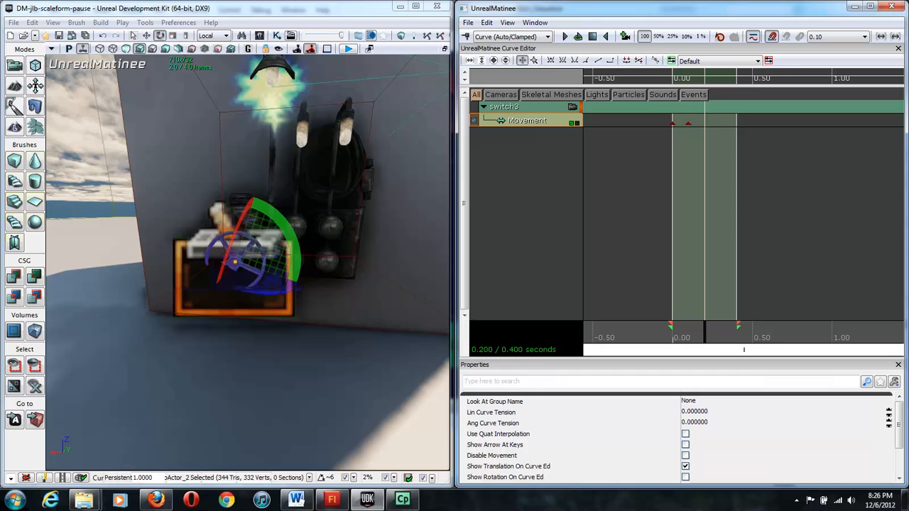
key(Return)
drag(287, 230, 300, 257)
- Add a Movement key at 0.3 seconds and turn the wheel further clockwise
drag(705, 337, 721, 337)
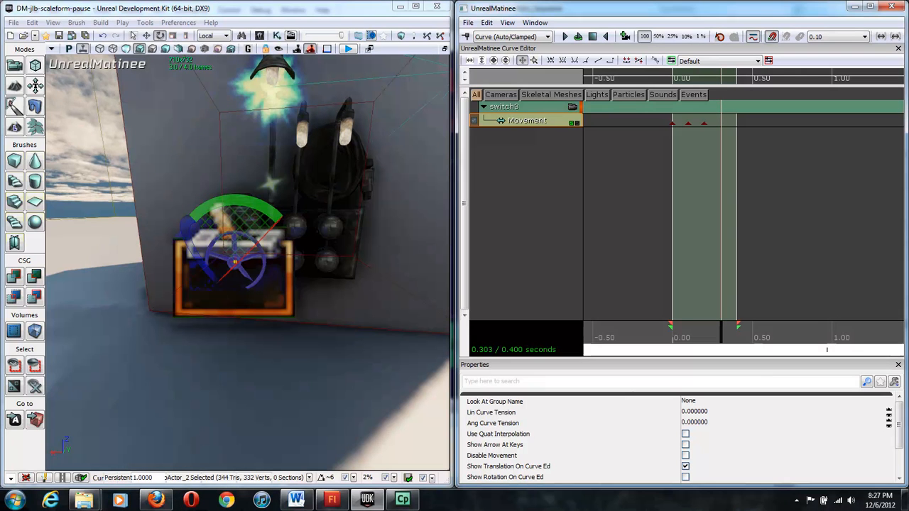
key(Return)
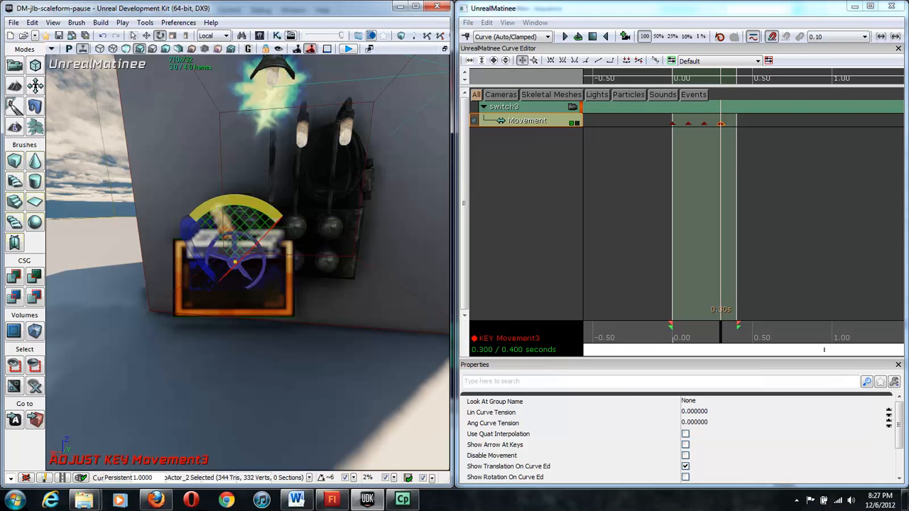
drag(284, 211, 294, 245)
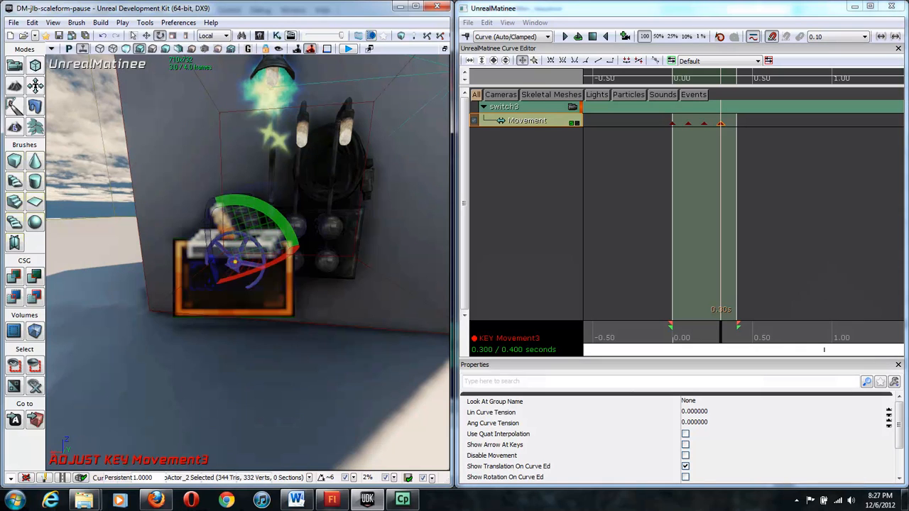
- Add a final Movement key at 0.4 seconds with the wheel rotated further clockwise, and close the Matinee editor
click(737, 341)
key(Return)
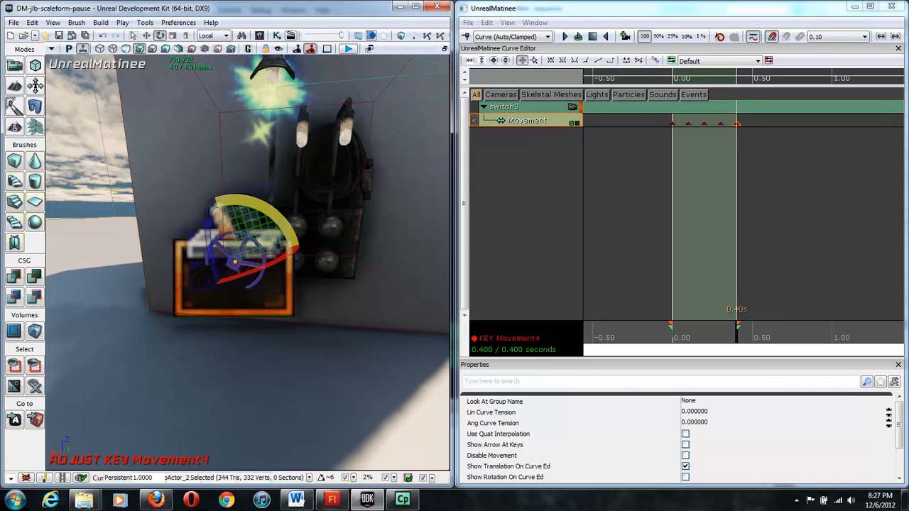
mouse_move(294, 245)
mouse_down()
mouse_move(318, 266)
mouse_move(306, 252)
mouse_up()
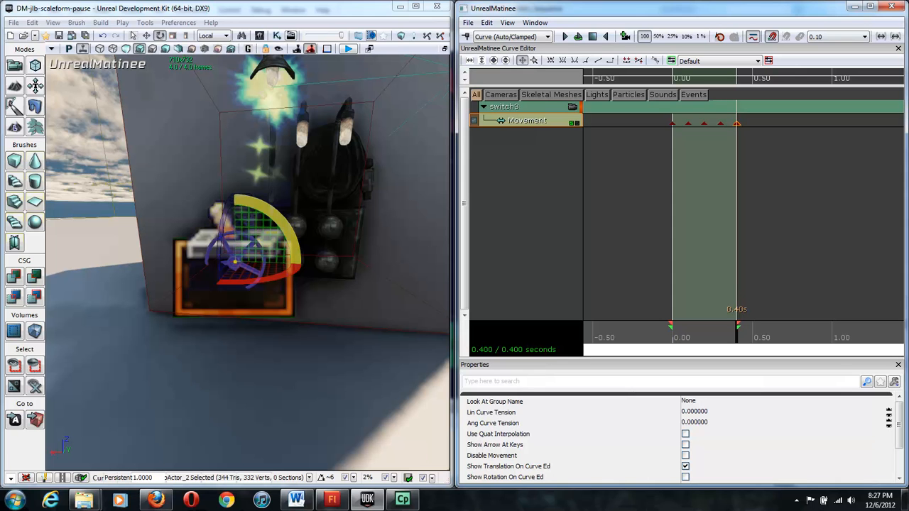
click(891, 6)
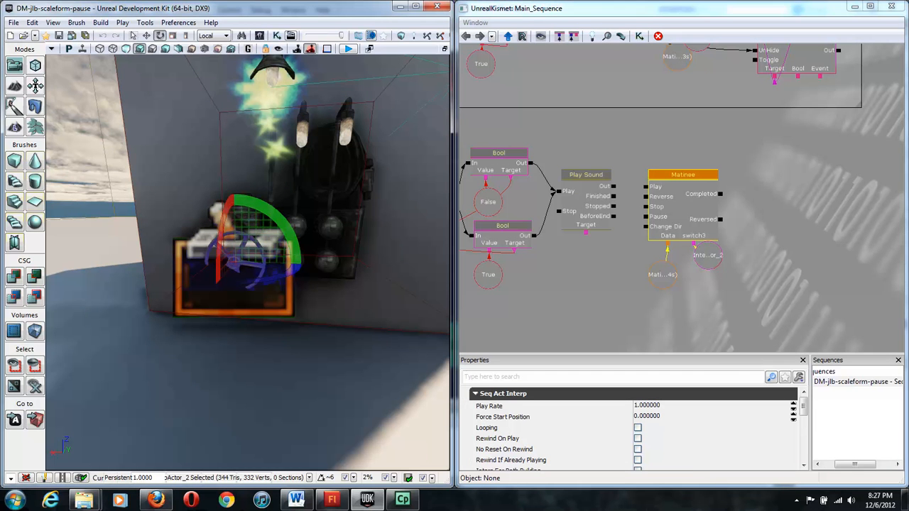
drag(635, 161, 714, 159)
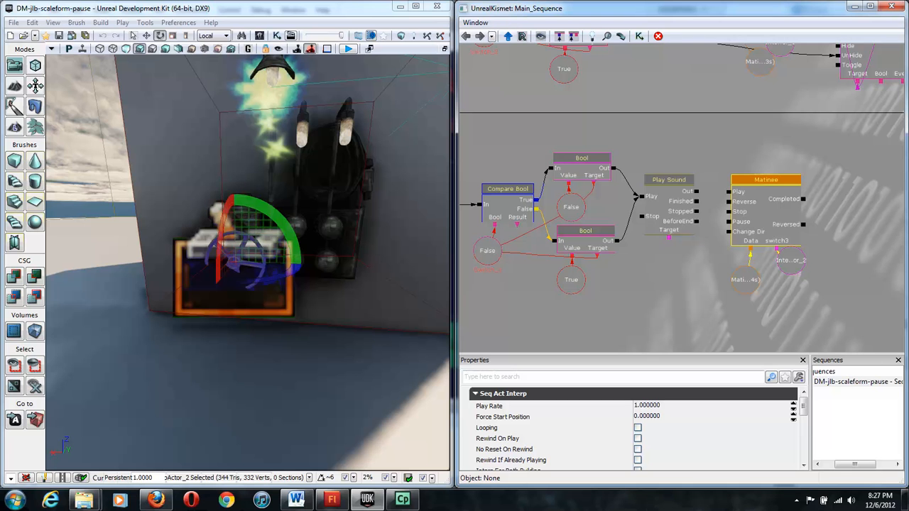
- Wire the lower Bool's Out to the Matinee's Play input and the upper Bool's Out to its Reverse input
drag(694, 222, 731, 192)
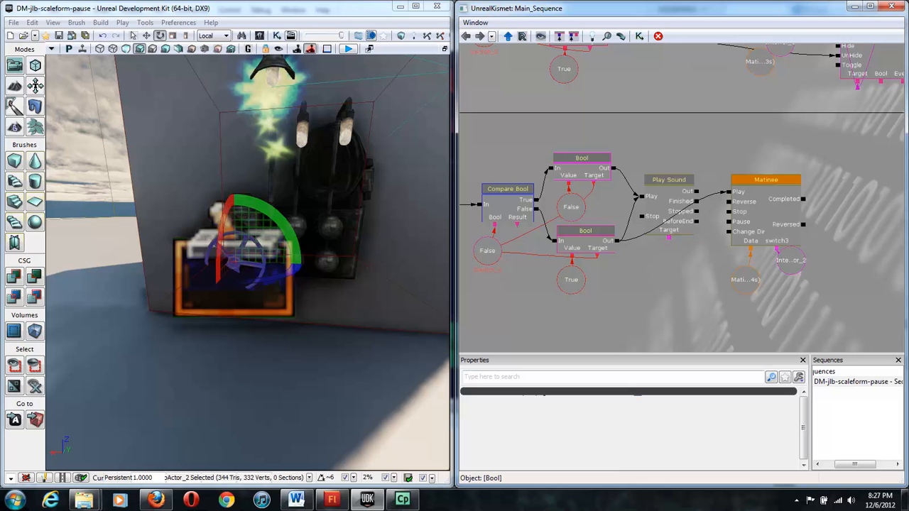
drag(613, 168, 730, 202)
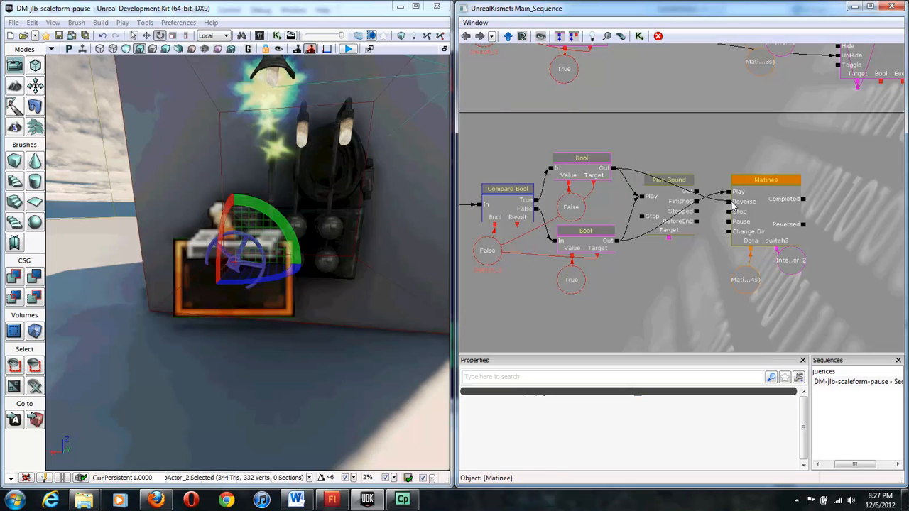
- Add a Toggle Hidden action beside the Matinee, and place a second Toggle Hidden action below it
drag(852, 211, 757, 205)
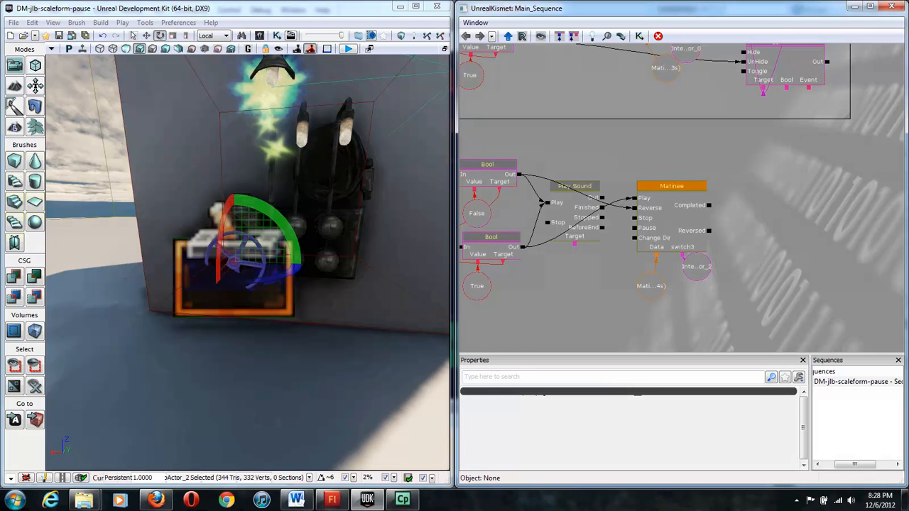
right_click(753, 160)
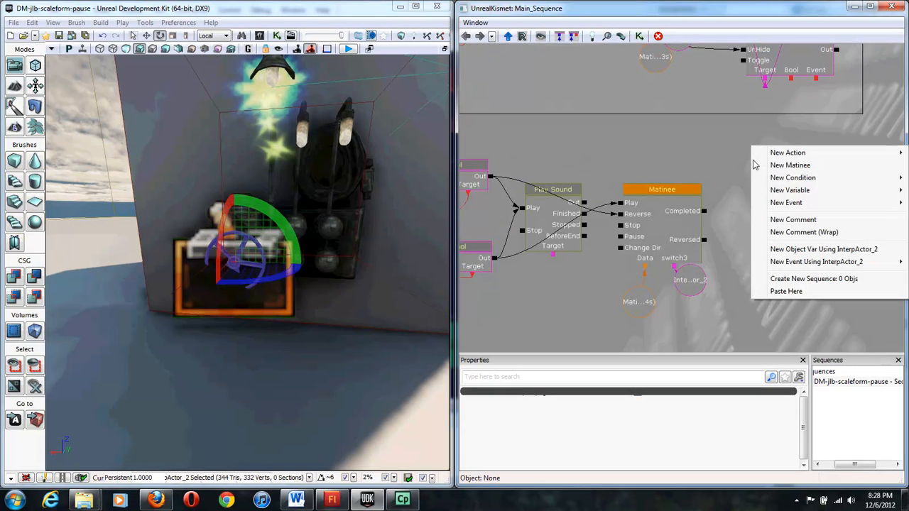
click(725, 166)
scroll(725, 166, down, 1)
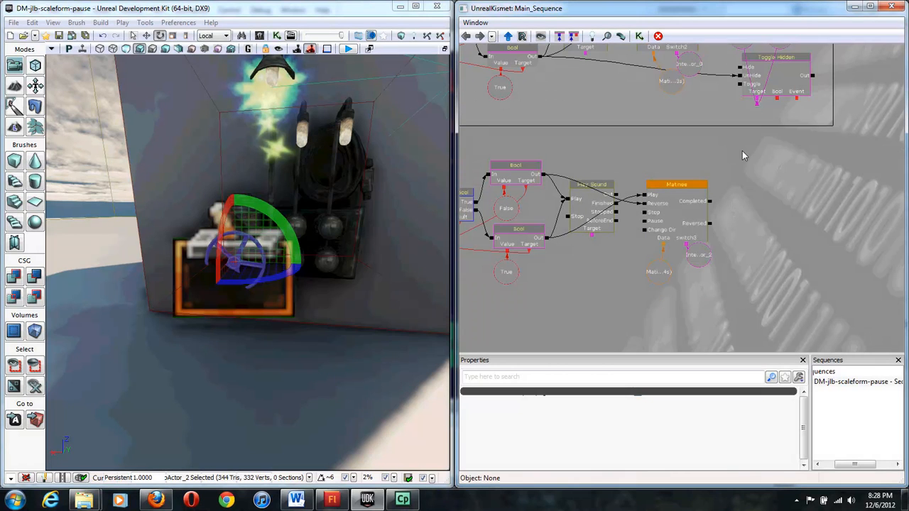
right_click(742, 152)
mouse_move(779, 143)
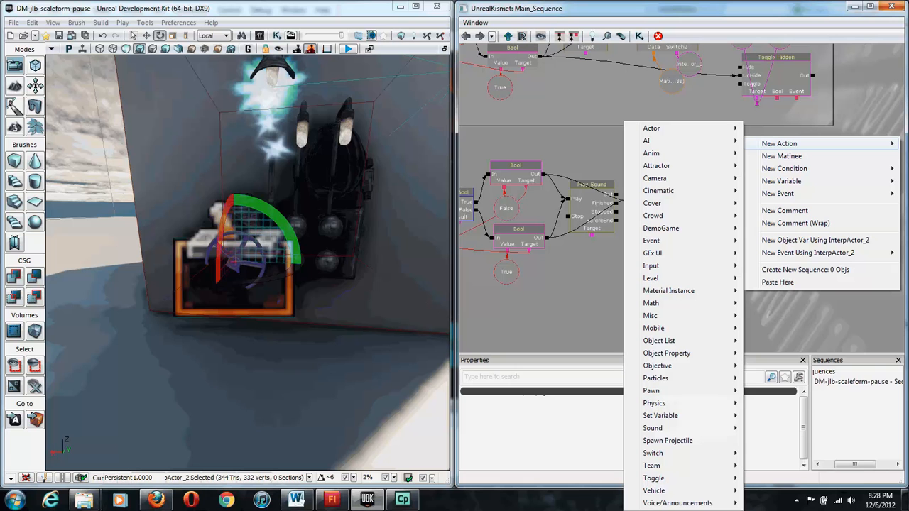
mouse_move(653, 478)
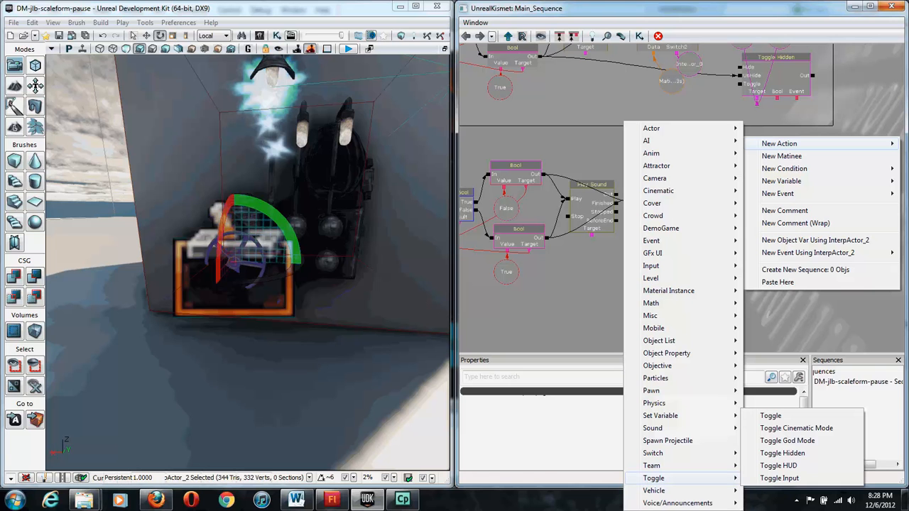
click(782, 453)
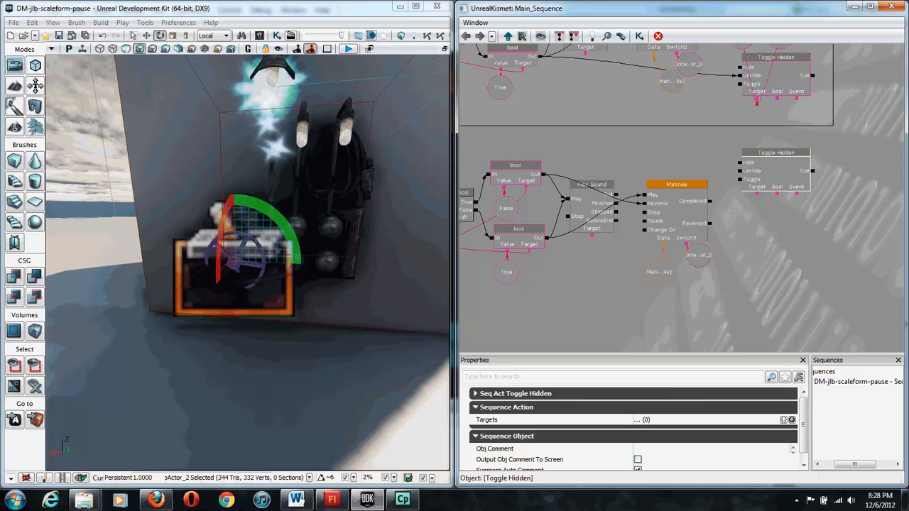
key(ctrl+v)
drag(712, 217, 841, 274)
- Wire the lower Bool's Out to the lower Toggle Hidden's UnHide, and the upper Bool's Out to the upper one's Hide
drag(617, 248, 722, 254)
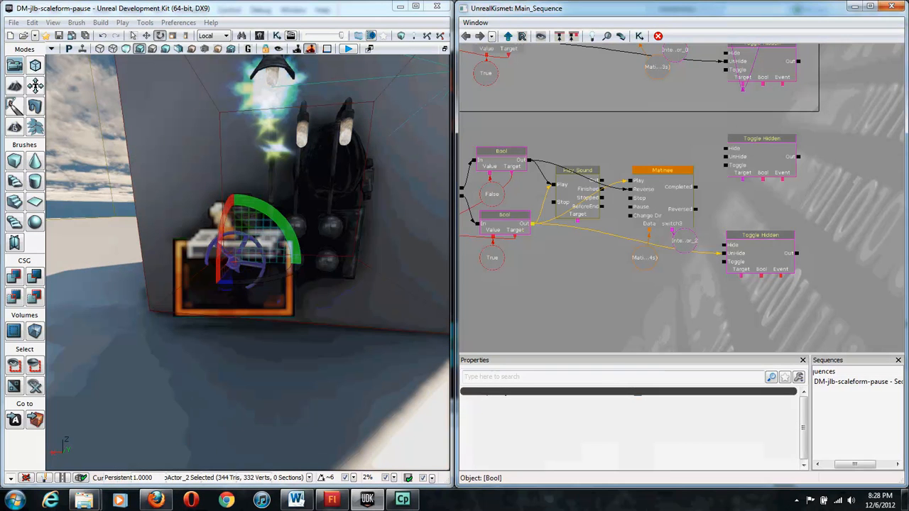
drag(530, 161, 723, 151)
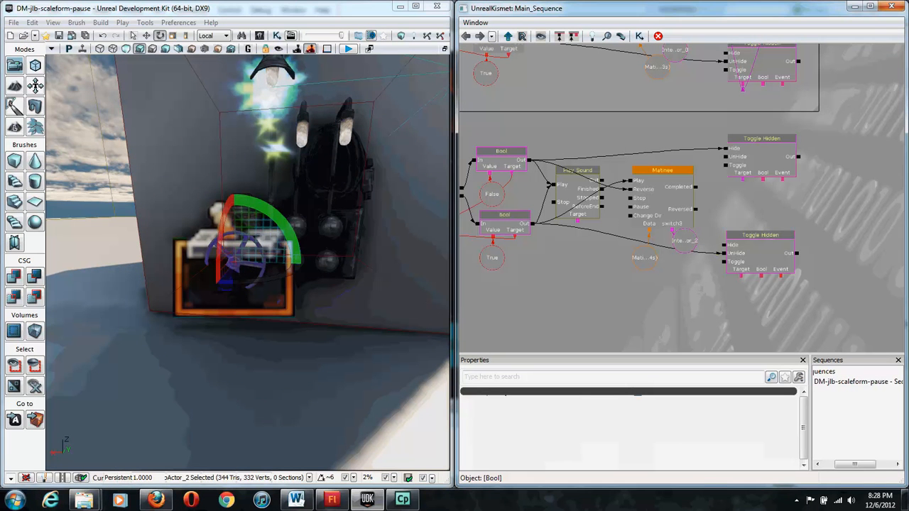
- Create an object variable for the spark emitter Emitter_1 at the lamp and link it to both new Toggle Hidden Targets
click(338, 206)
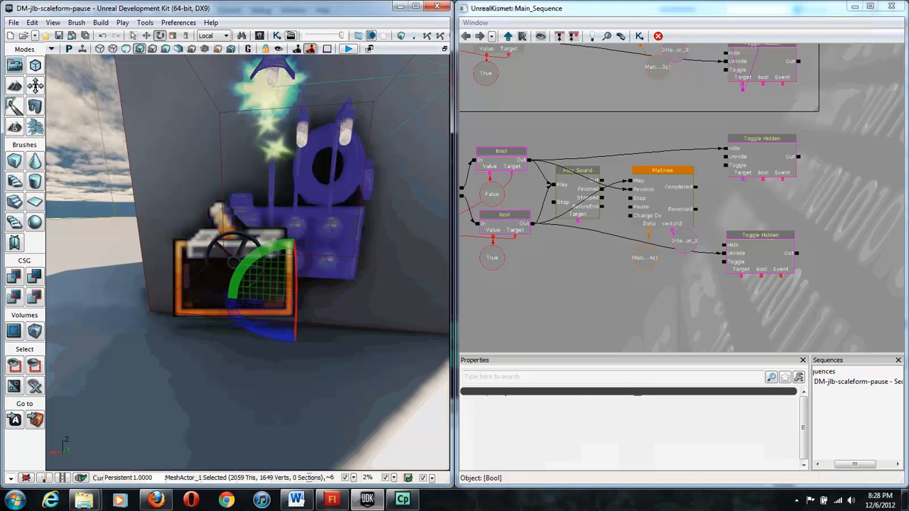
click(255, 97)
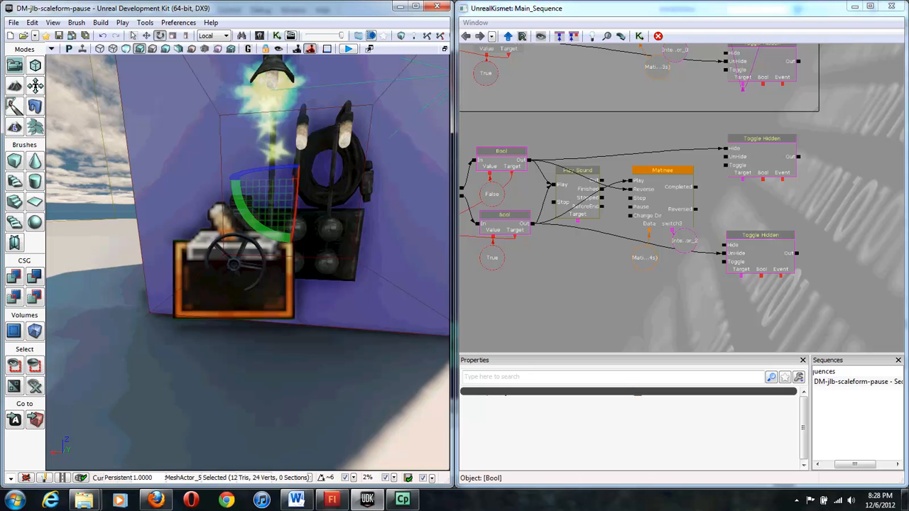
right_drag(255, 171, 256, 99)
scroll(258, 184, up, 3)
click(264, 193)
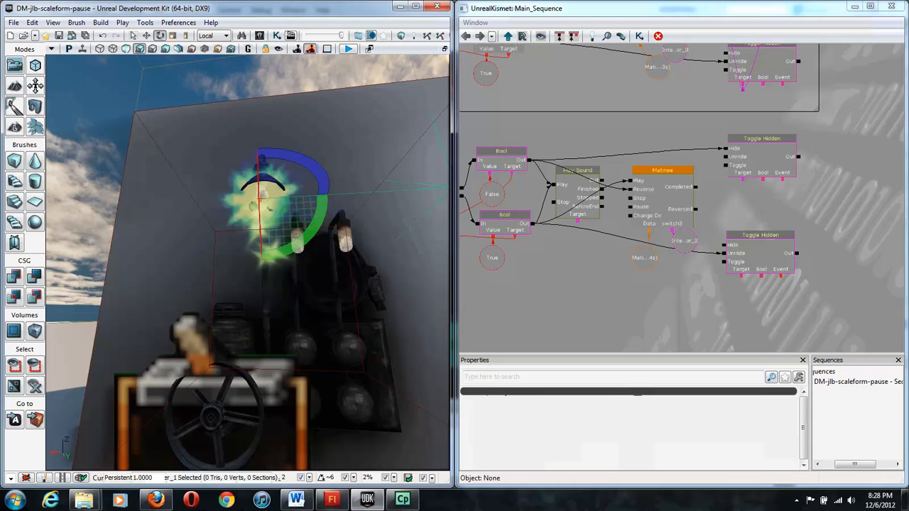
right_click(744, 186)
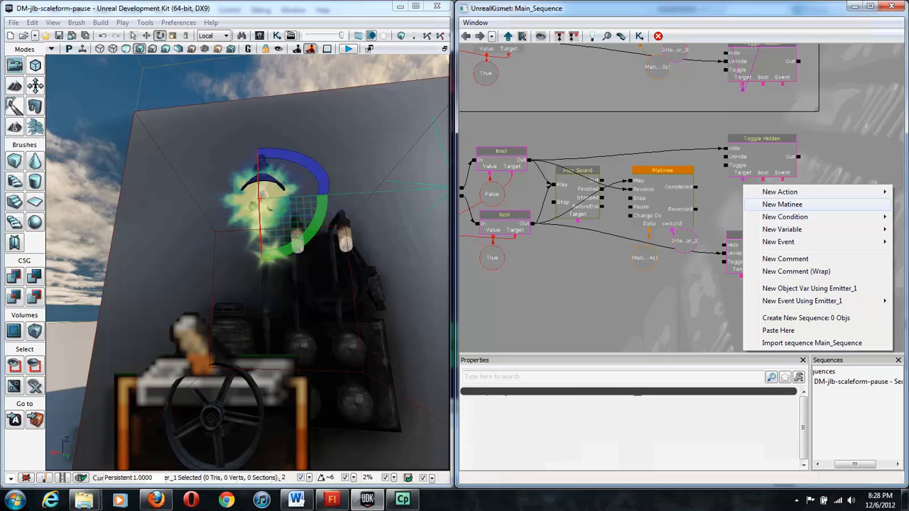
click(809, 289)
ctrl+drag(753, 210, 743, 207)
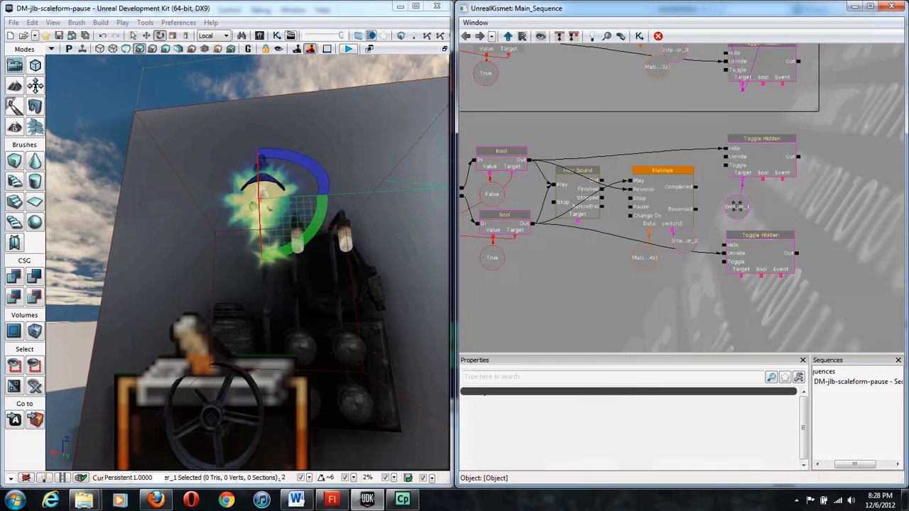
drag(742, 272, 742, 281)
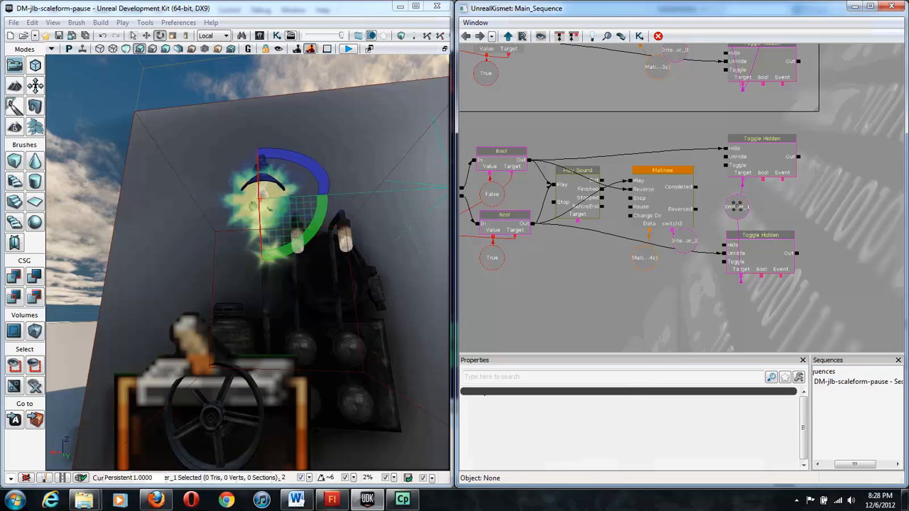
- Wrap all nodes of the new trigger sequence in a comment box, and adjust its corners to fit below the box above
scroll(621, 278, down, 4)
mouse_move(603, 286)
mouse_down()
mouse_move(688, 291)
mouse_move(601, 287)
mouse_up()
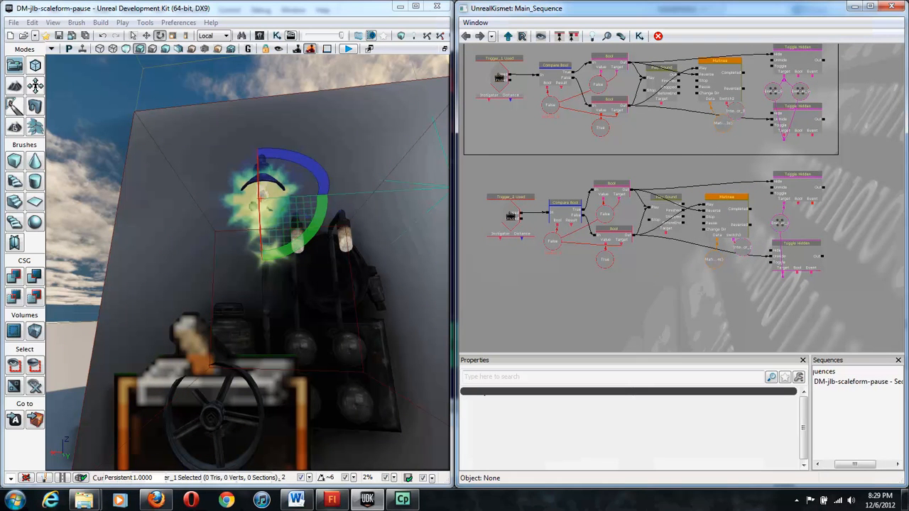
ctrl+alt+drag(475, 161, 839, 287)
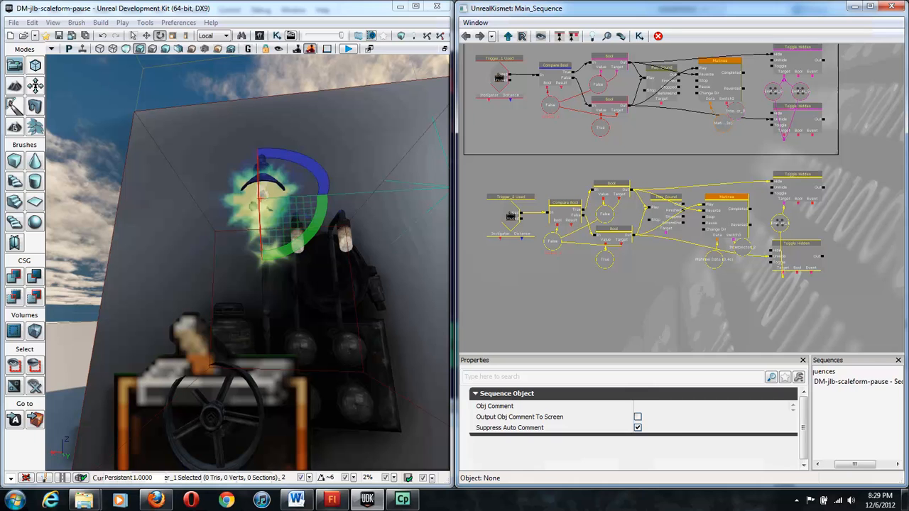
right_click(826, 285)
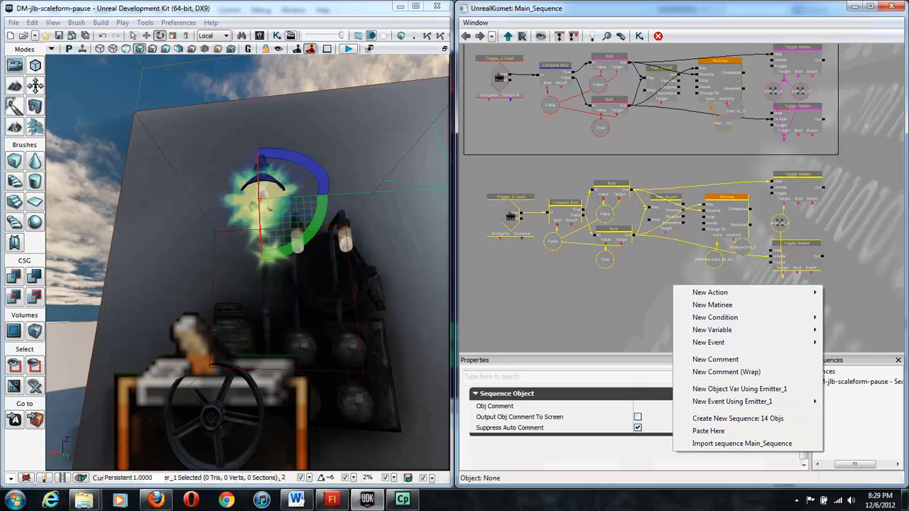
click(726, 372)
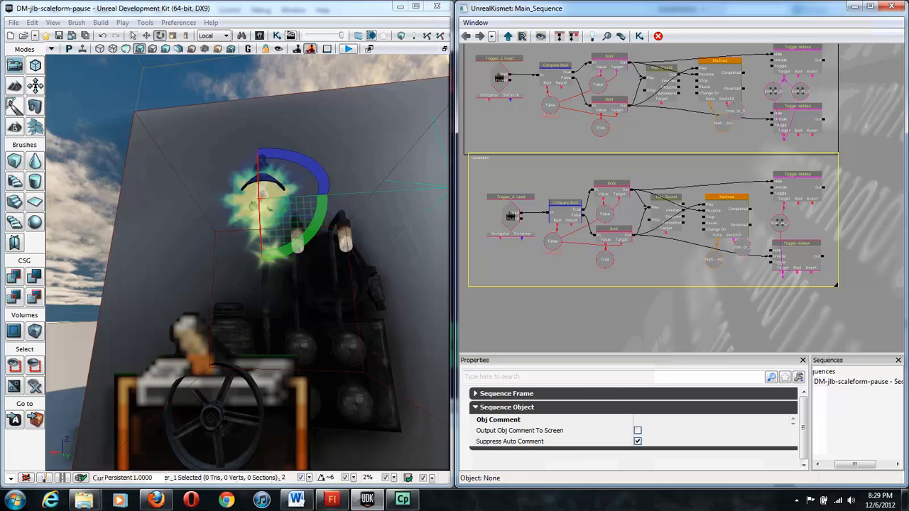
ctrl+drag(480, 158, 485, 167)
drag(841, 294, 835, 283)
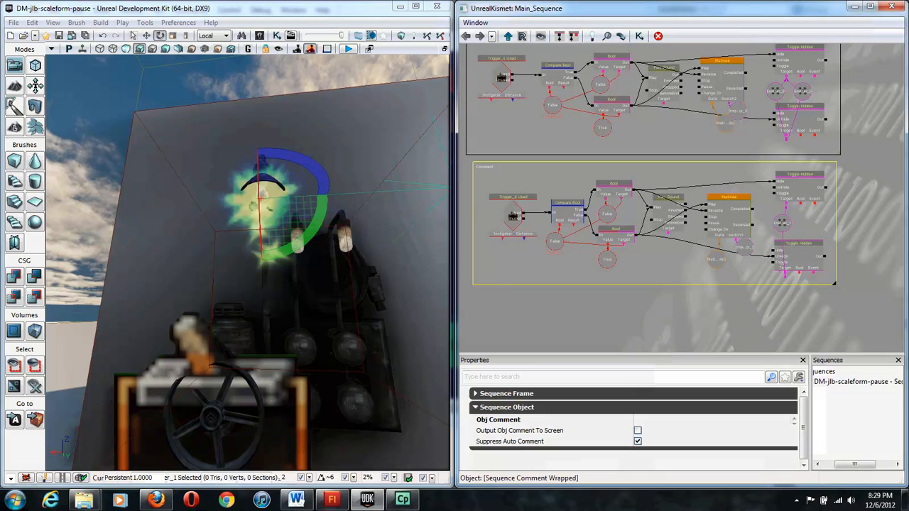
- Set the new comment box's text to "Trigger 3"
double_click(834, 283)
text(Trigger 3)
key(Return)
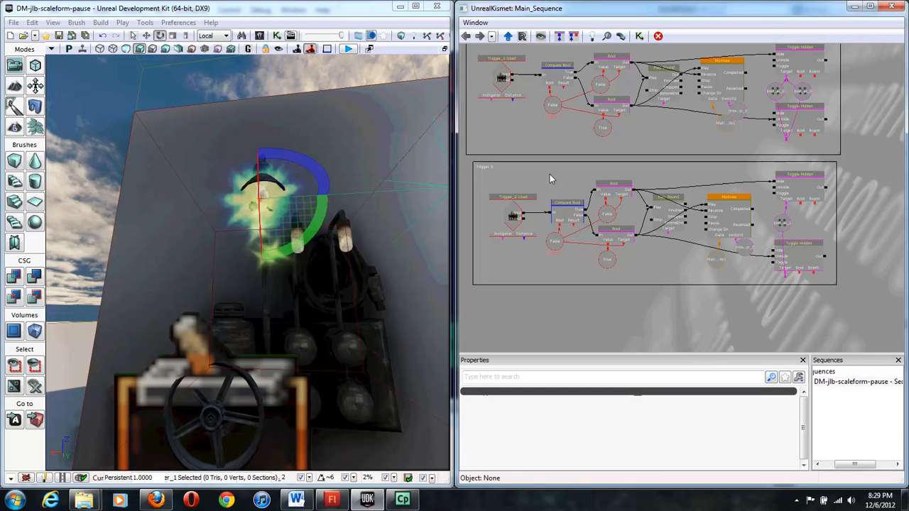
- Examine the layout of the trigger comment boxes and the node wiring inside the Trigger 3 box
scroll(550, 174, down, 5)
scroll(550, 174, up, 3)
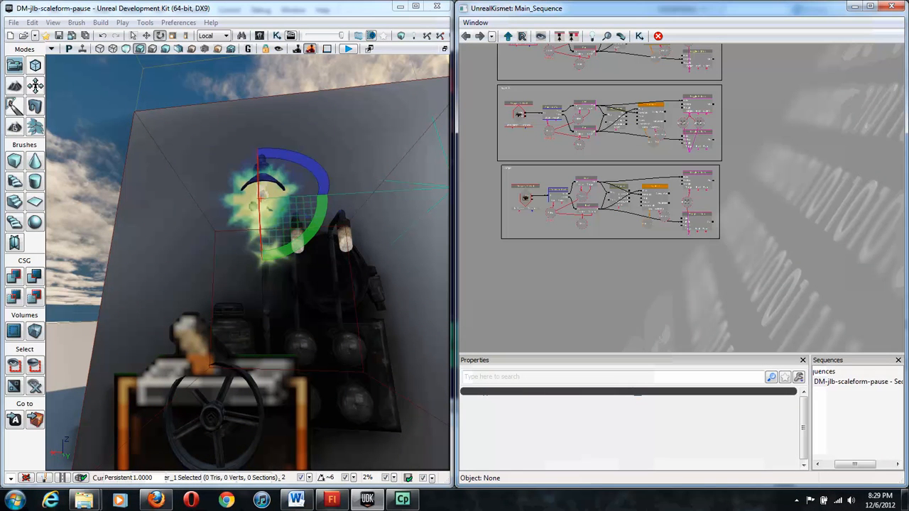
scroll(549, 174, up, 1)
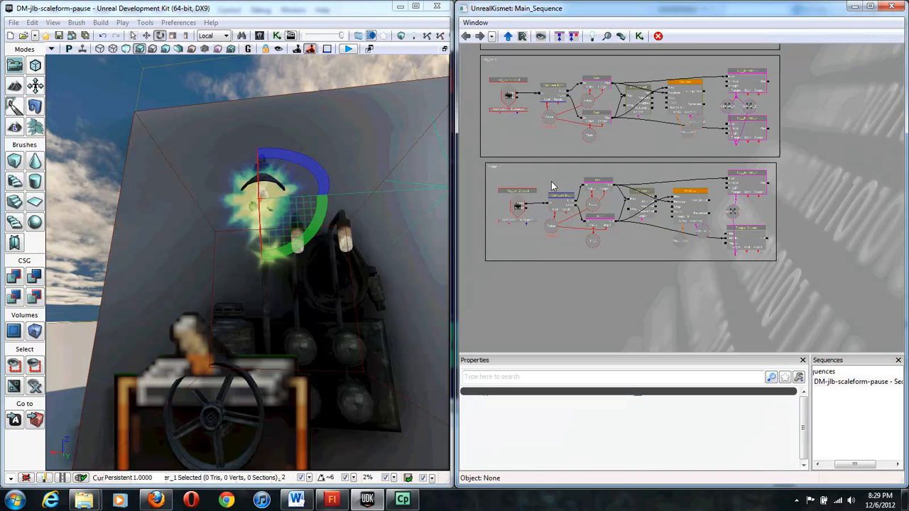
scroll(606, 249, up, 1)
scroll(607, 253, down, 4)
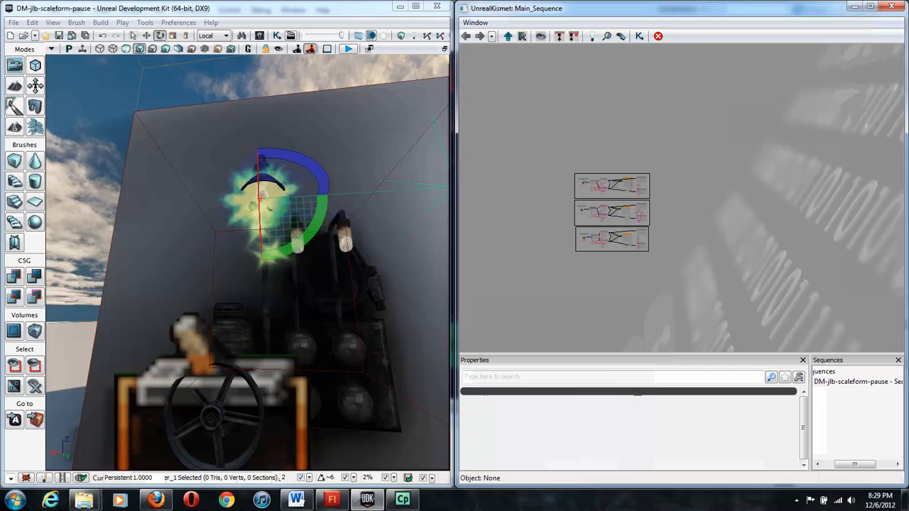
scroll(610, 248, up, 4)
drag(598, 249, 644, 255)
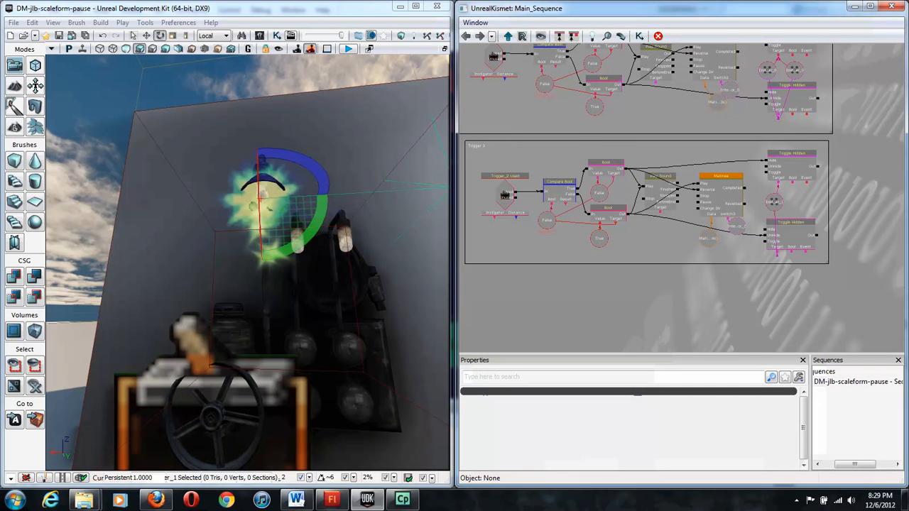
scroll(624, 245, up, 2)
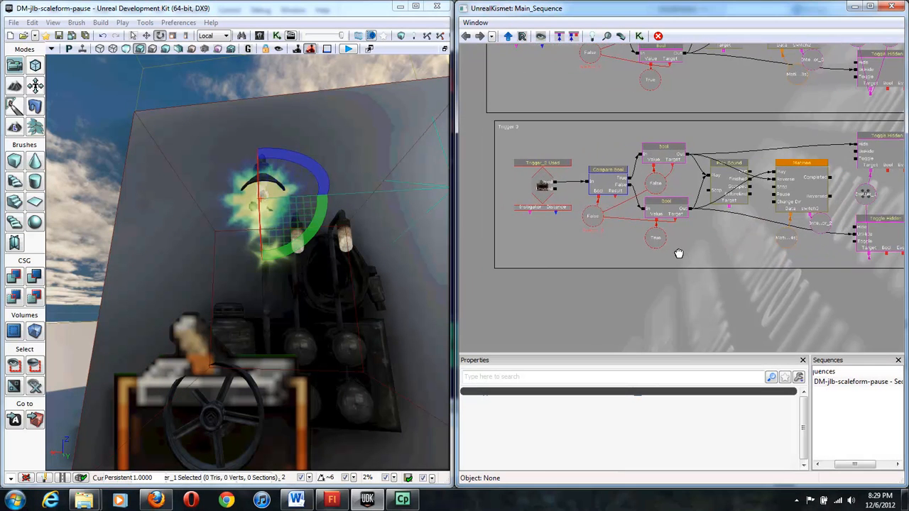